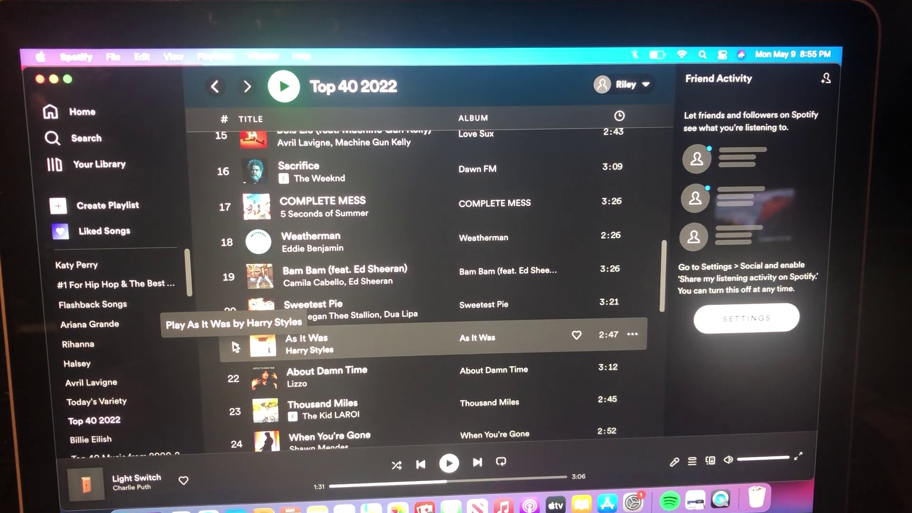
# Play 'As It Was' by Harry Styles from Top 40 2022 and raise the system volume.
pyautogui.click(235, 347)
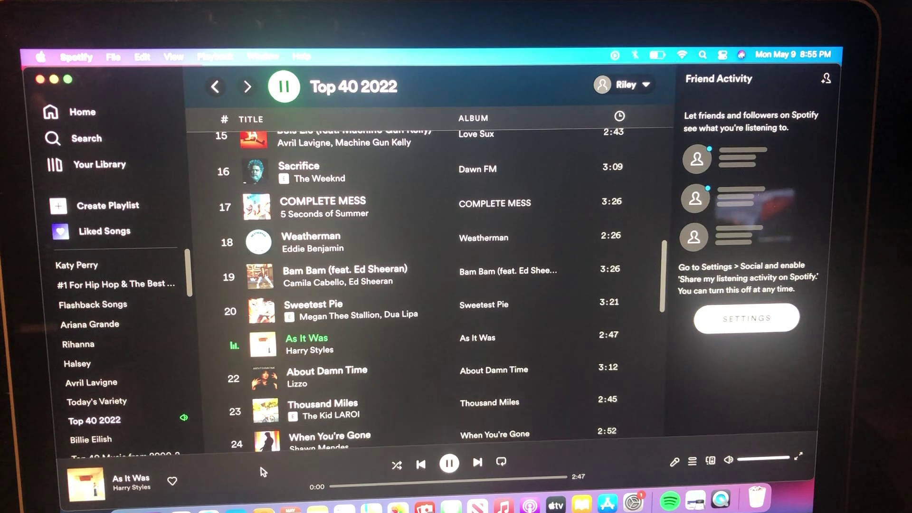
pyautogui.press('XF86AudioRaiseVolume')
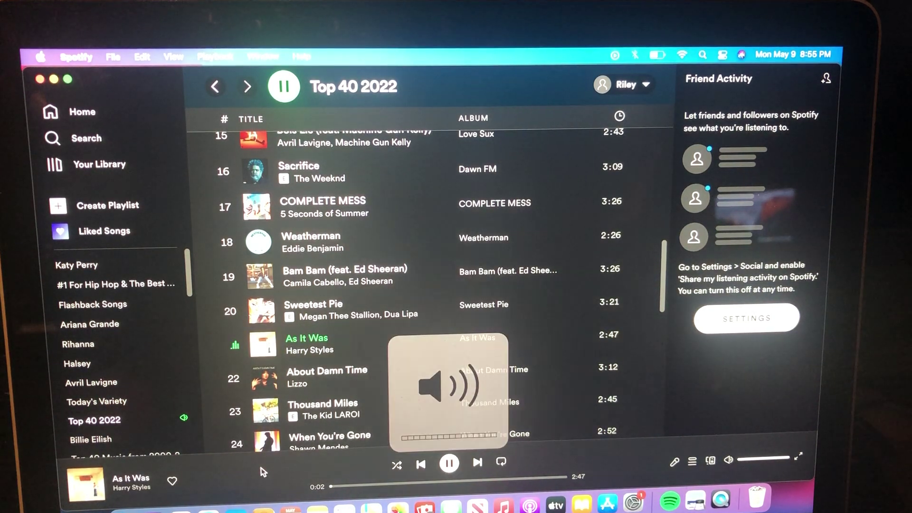